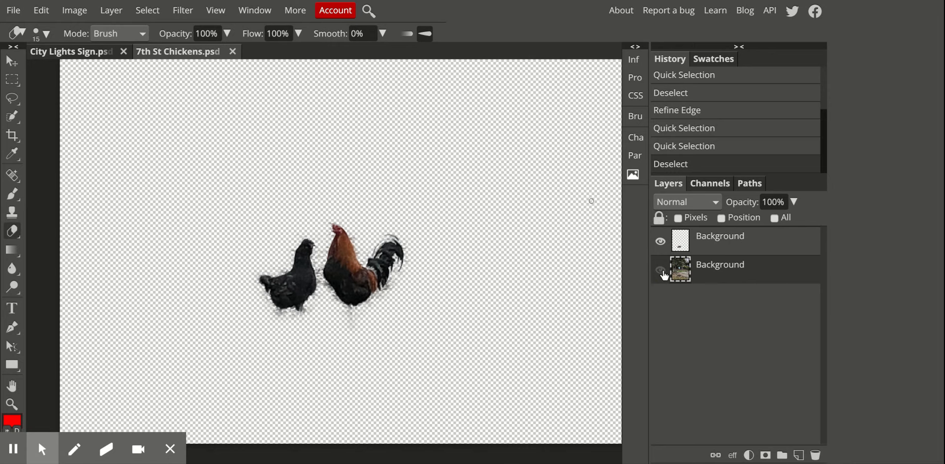
- Erase the leftover background fringe between the hen and the rooster on the upper cut-out layer with the Eraser tool
click(662, 271)
click(663, 271)
click(709, 250)
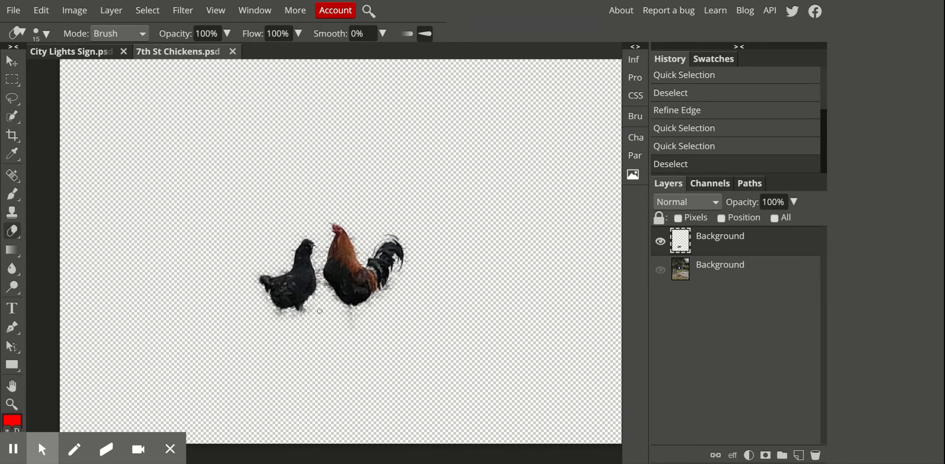
key(ctrl+plus)
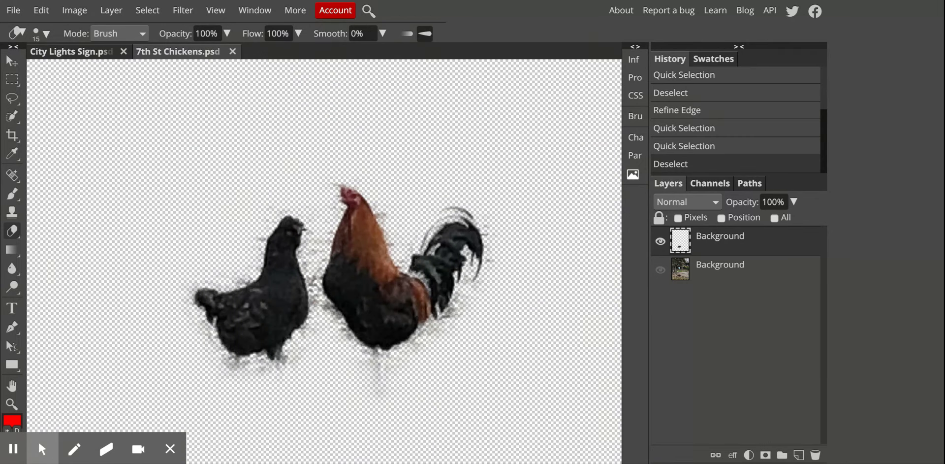
key(ctrl+plus)
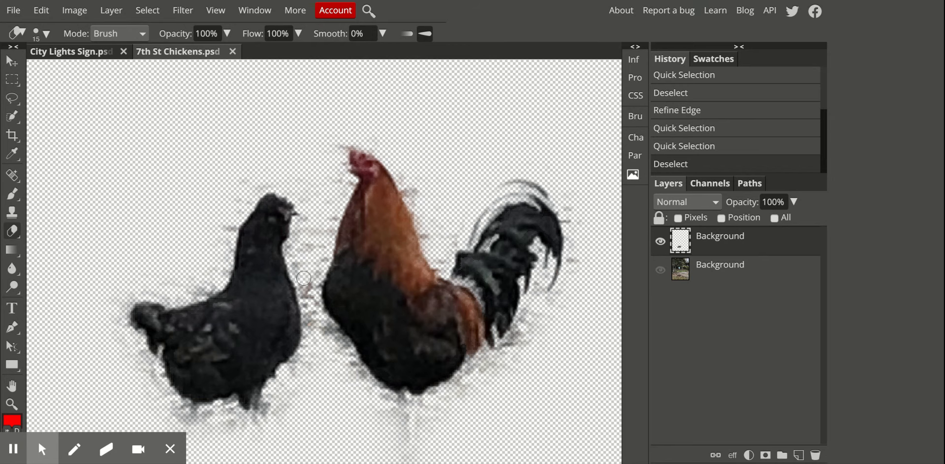
click(10, 235)
right_click(13, 232)
click(45, 232)
mouse_move(311, 230)
mouse_down()
mouse_move(308, 264)
mouse_move(308, 219)
mouse_move(302, 267)
mouse_up()
mouse_move(325, 217)
mouse_down()
mouse_move(309, 286)
mouse_move(311, 323)
mouse_move(314, 329)
mouse_move(312, 314)
mouse_move(353, 377)
mouse_up()
mouse_move(309, 352)
mouse_down()
mouse_move(304, 387)
mouse_move(331, 362)
mouse_move(334, 340)
mouse_move(355, 376)
mouse_move(345, 388)
mouse_move(318, 381)
mouse_up()
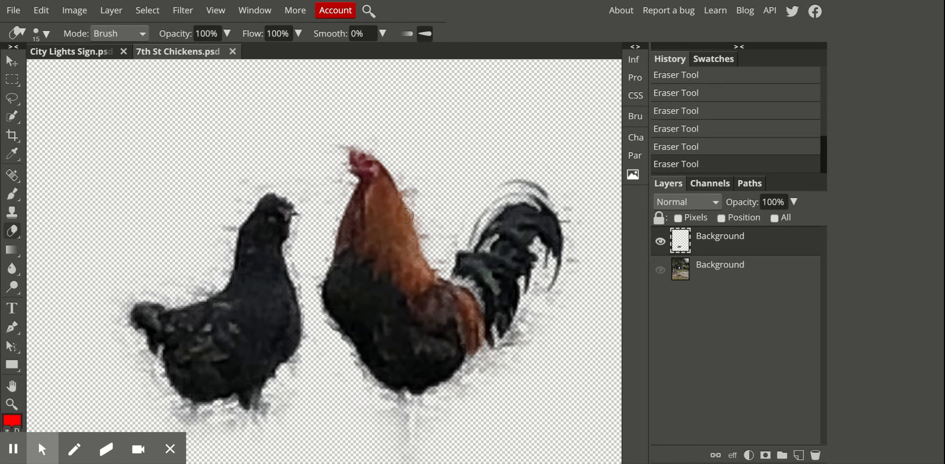
- Erase the remaining stray pixels around the rooster's neck and comb, above the hen's back and below the rooster's tail
drag(413, 186, 422, 199)
click(338, 143)
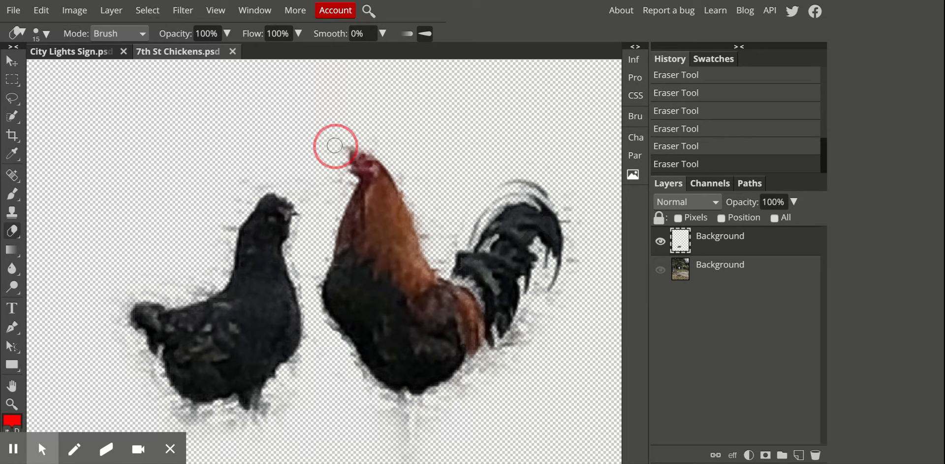
mouse_move(184, 305)
mouse_down()
mouse_move(183, 281)
mouse_move(196, 276)
mouse_move(190, 289)
mouse_move(198, 281)
mouse_up()
mouse_move(224, 225)
mouse_down()
mouse_move(220, 261)
mouse_move(191, 290)
mouse_up()
mouse_move(489, 376)
mouse_down()
mouse_move(480, 384)
mouse_move(479, 373)
mouse_move(511, 359)
mouse_move(462, 394)
mouse_up()
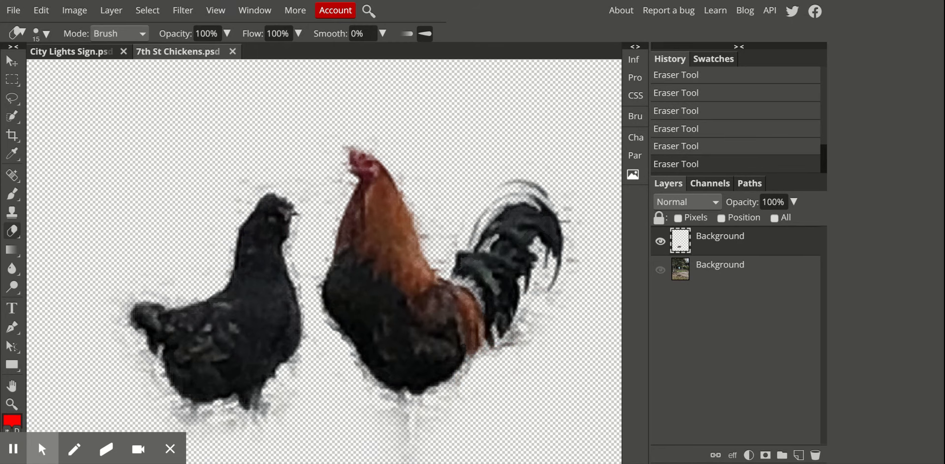
key(ctrl+minus)
key(ctrl+minus)
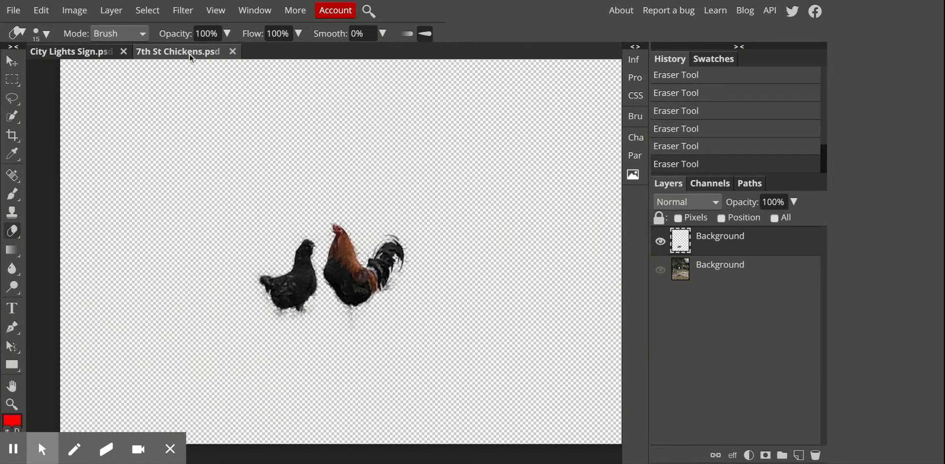
- Export the chicken cut-out with its transparent background as a PNG at 100% quality
click(14, 10)
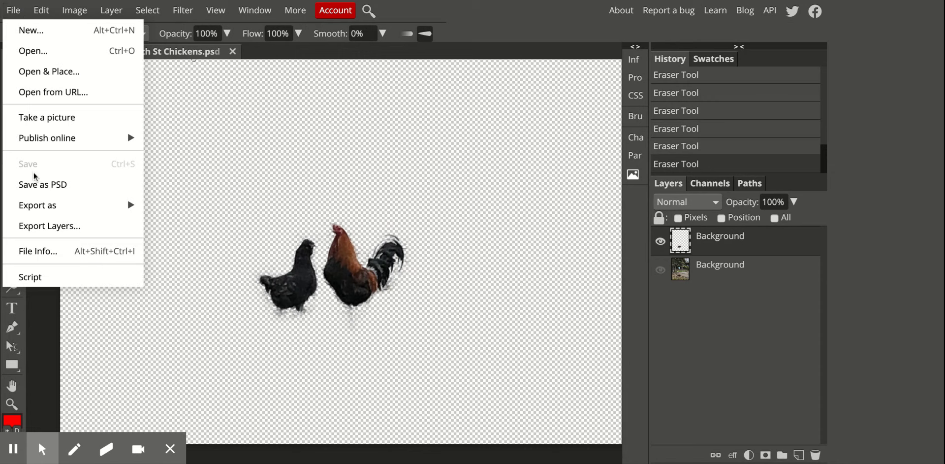
mouse_move(35, 210)
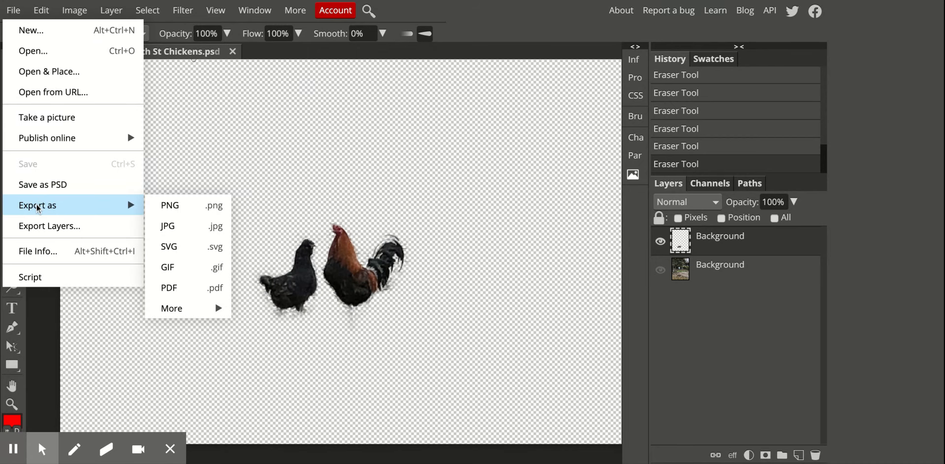
click(168, 205)
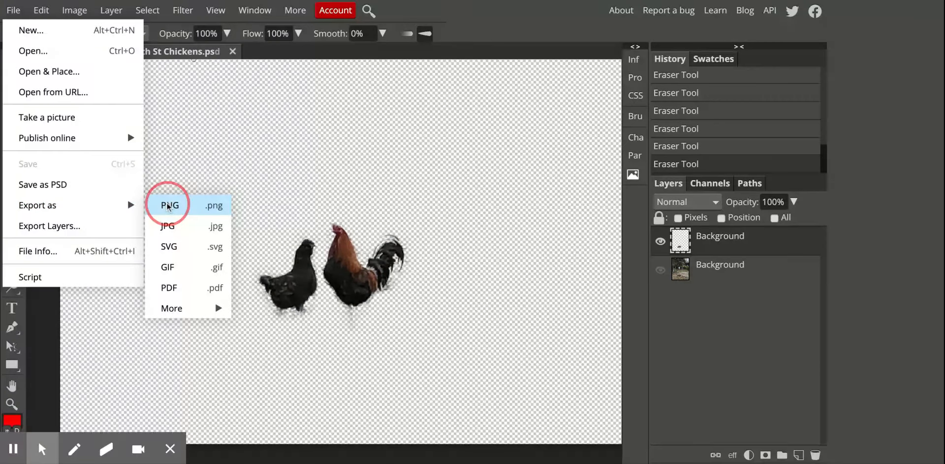
drag(266, 258, 304, 143)
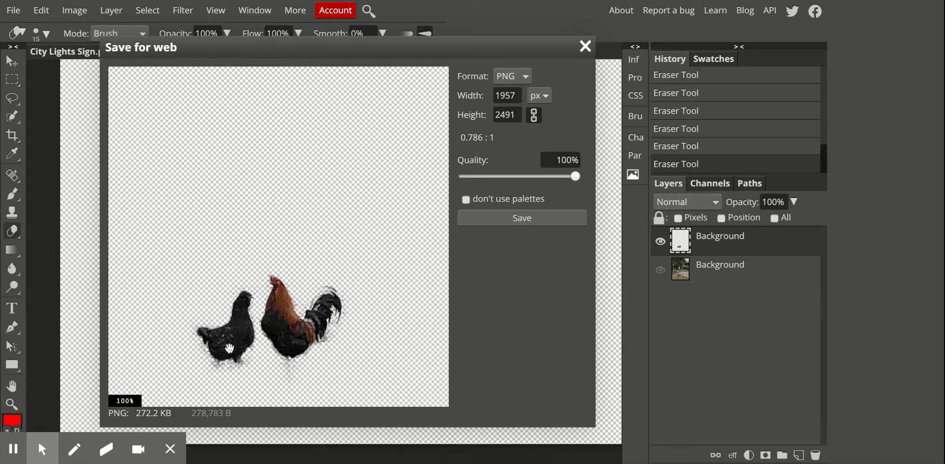
click(509, 218)
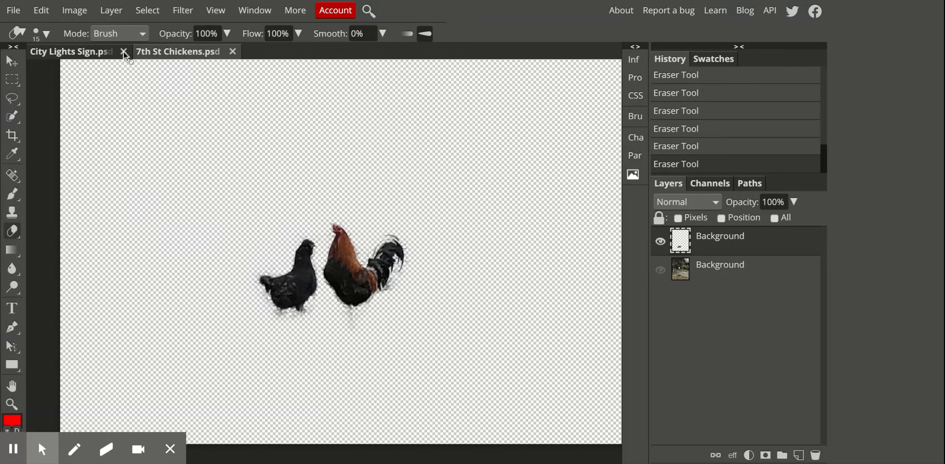
- In the City Lights Sign document, delete the 7th St Chickens _cut out, Layer 1 and Levels 1 layers, keeping only Background
click(54, 52)
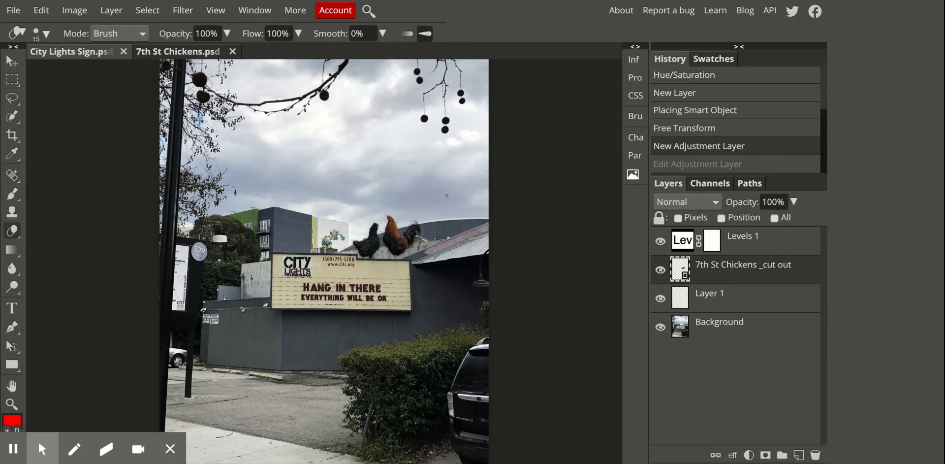
click(661, 269)
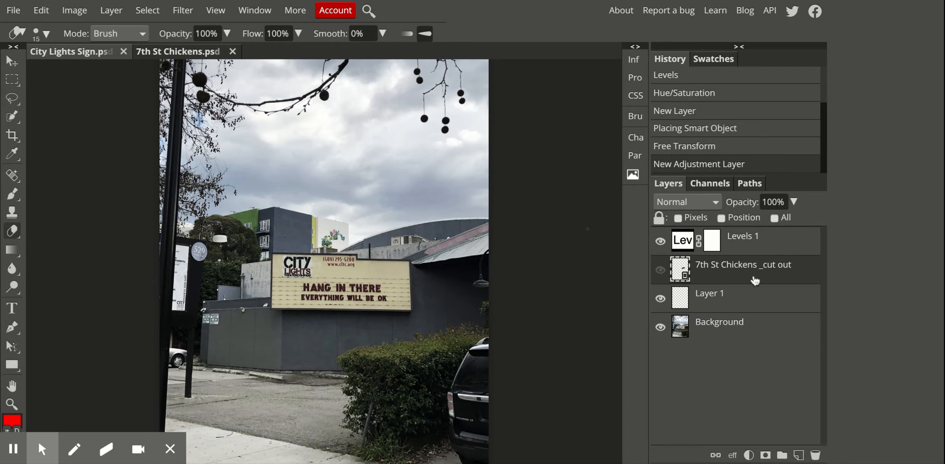
click(815, 454)
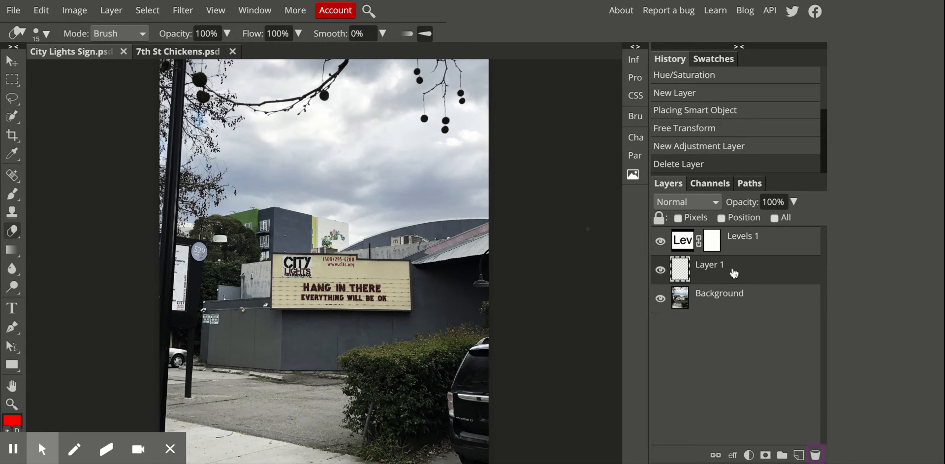
click(816, 455)
click(771, 246)
click(815, 454)
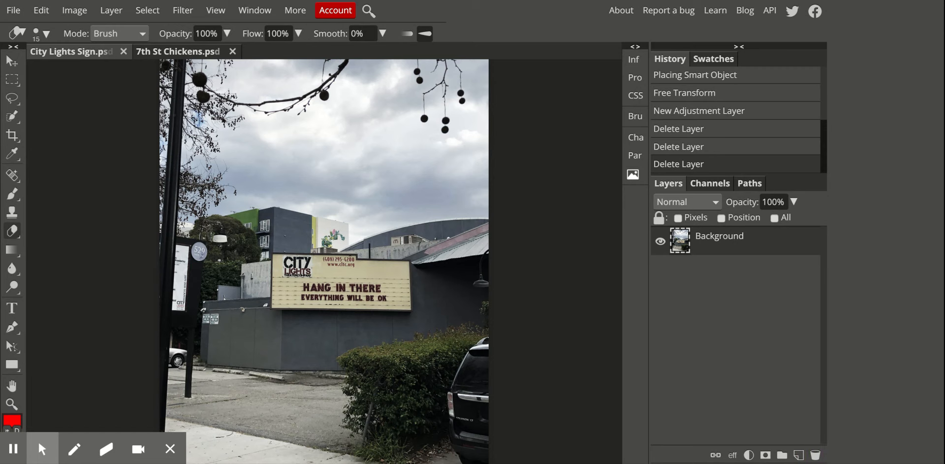
- Place the 7th St Chickens _cut out image in the sign photo, scaled to 94% and standing on the right end of the sign's upper edge
click(15, 11)
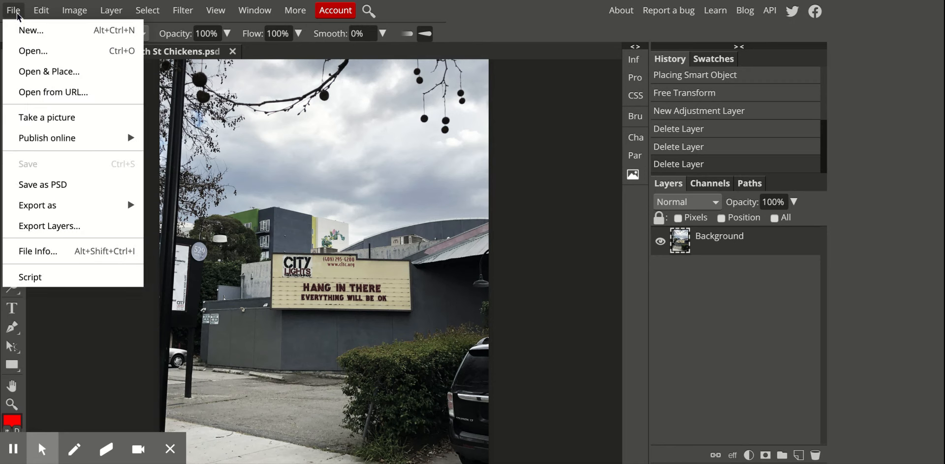
click(29, 74)
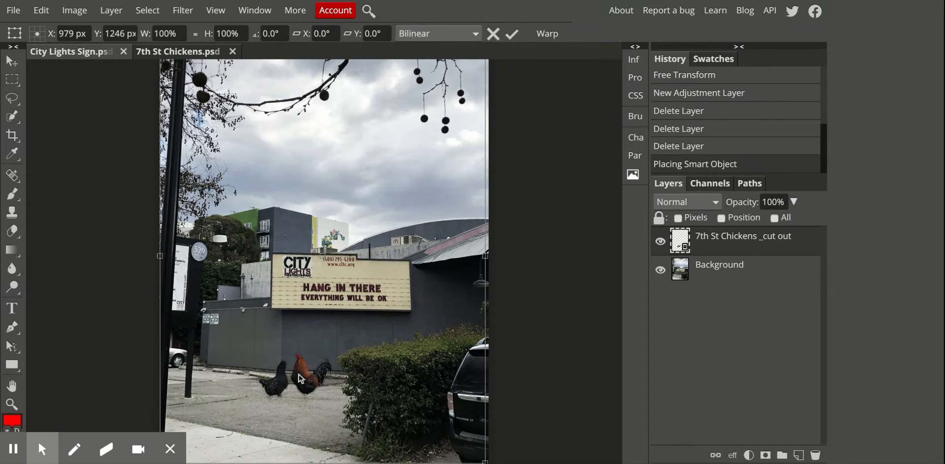
drag(299, 379, 370, 228)
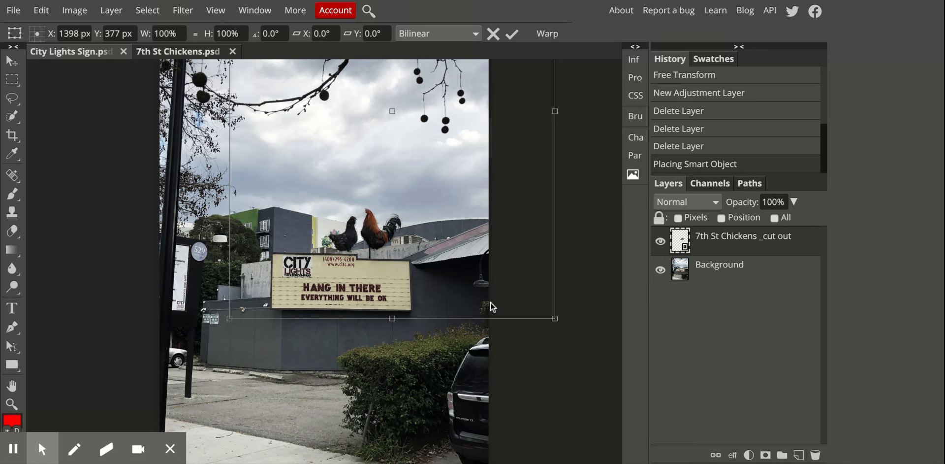
drag(553, 321, 536, 293)
drag(355, 187, 392, 239)
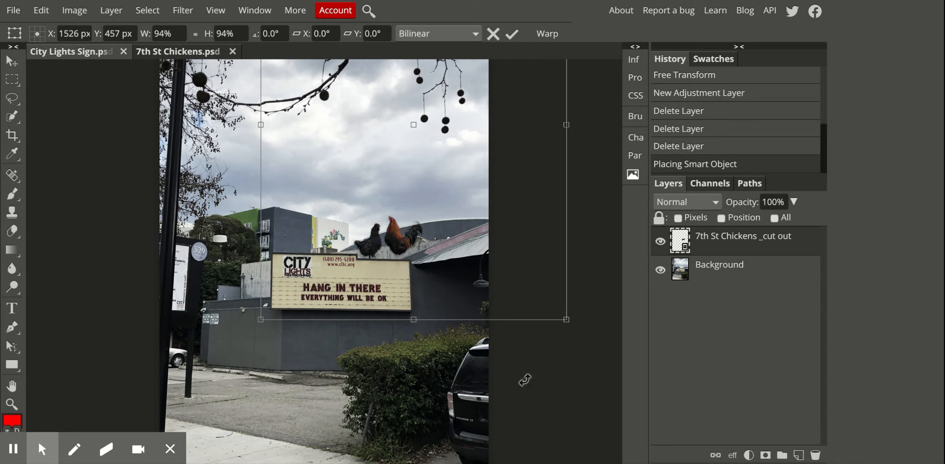
click(512, 34)
key(e)
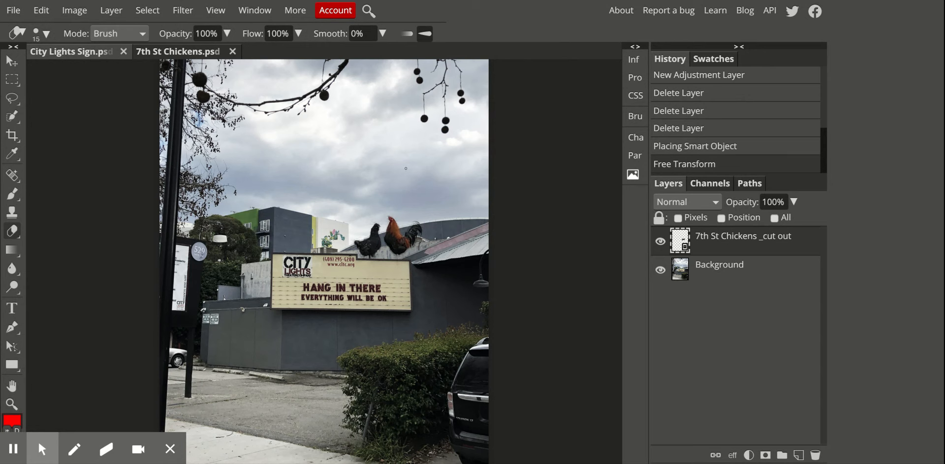
- Apply a Brightness/Contrast adjustment to the chickens layer with brightness 89 and contrast 34
click(75, 10)
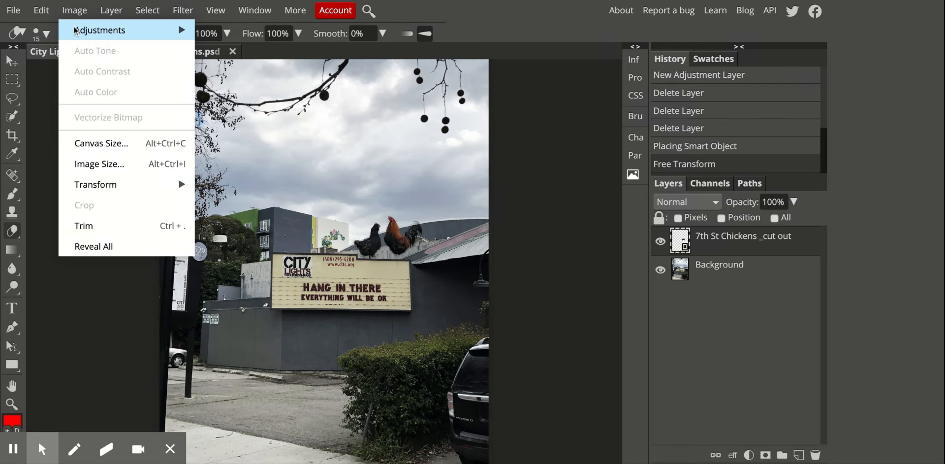
mouse_move(76, 30)
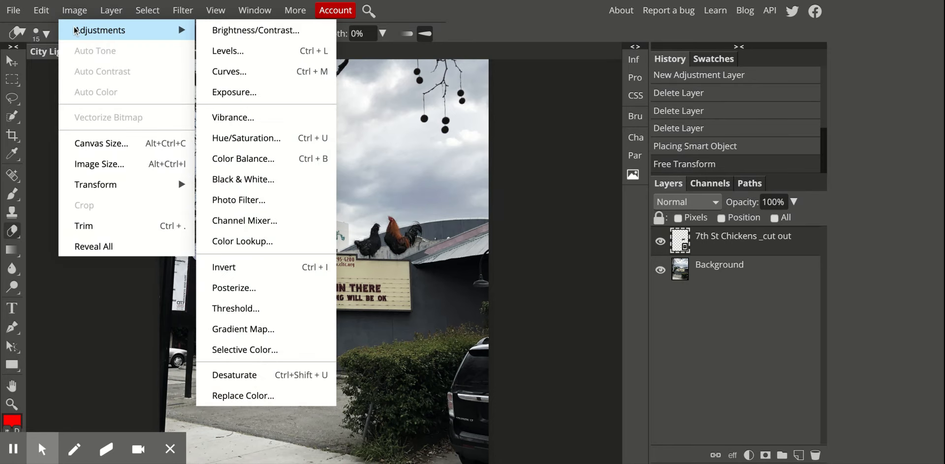
click(231, 30)
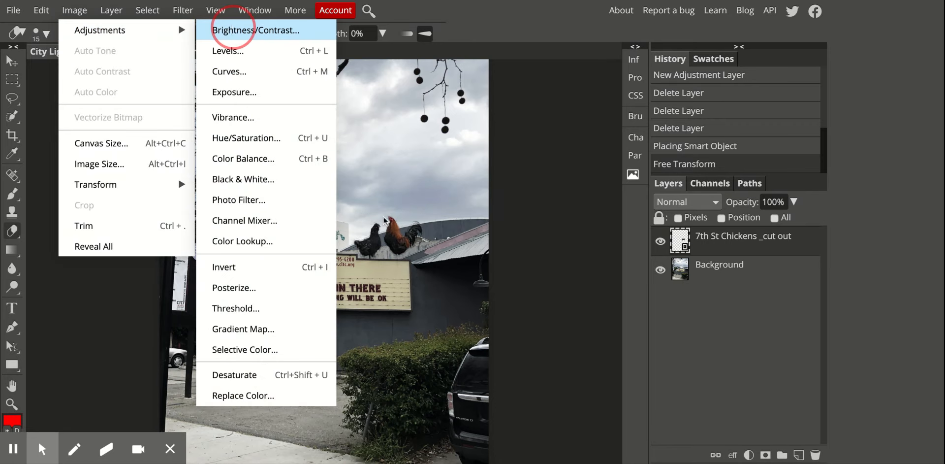
drag(267, 116, 149, 96)
drag(89, 136, 119, 135)
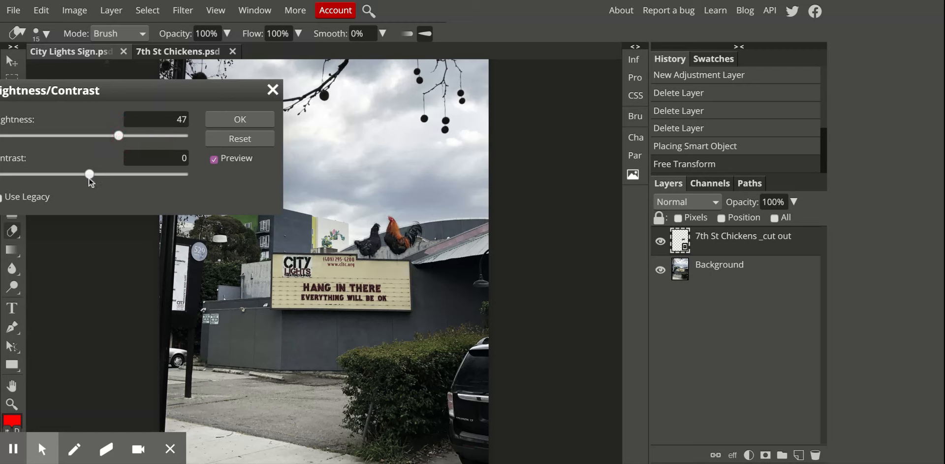
drag(89, 174, 122, 173)
click(120, 136)
drag(134, 137, 147, 135)
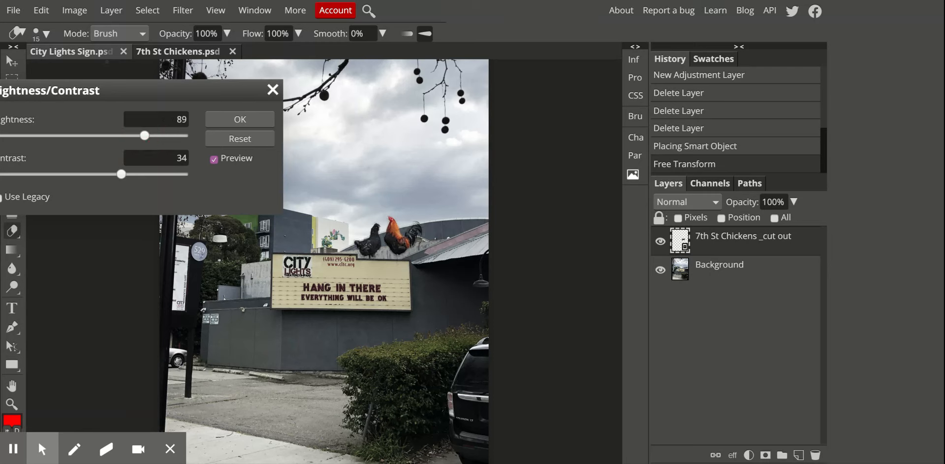
click(253, 120)
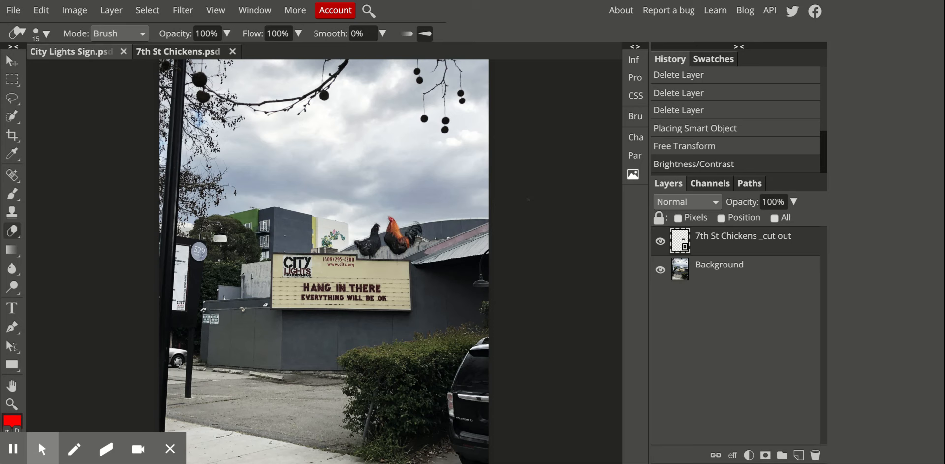
- Export the finished sign composite as a JPG with the quality lowered from the default
click(14, 10)
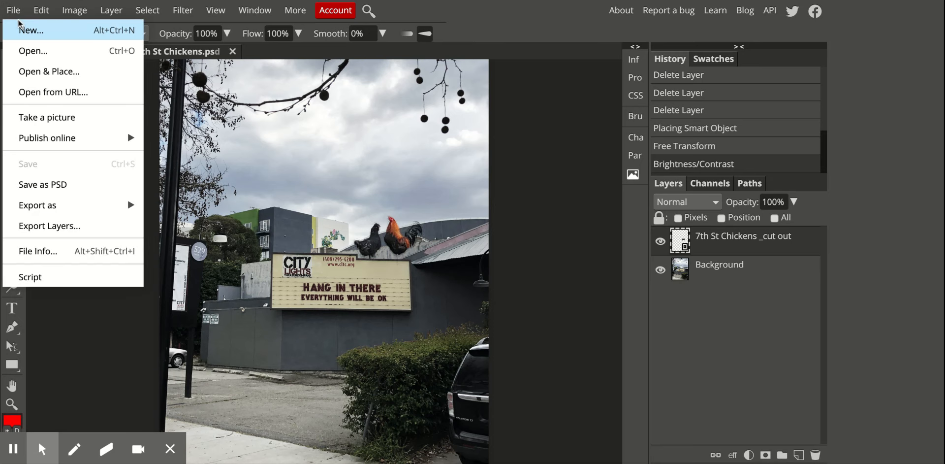
mouse_move(50, 212)
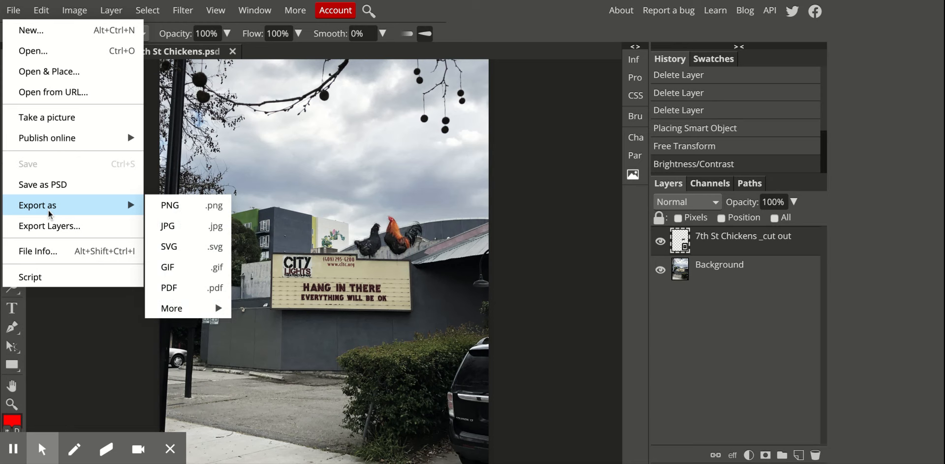
click(188, 231)
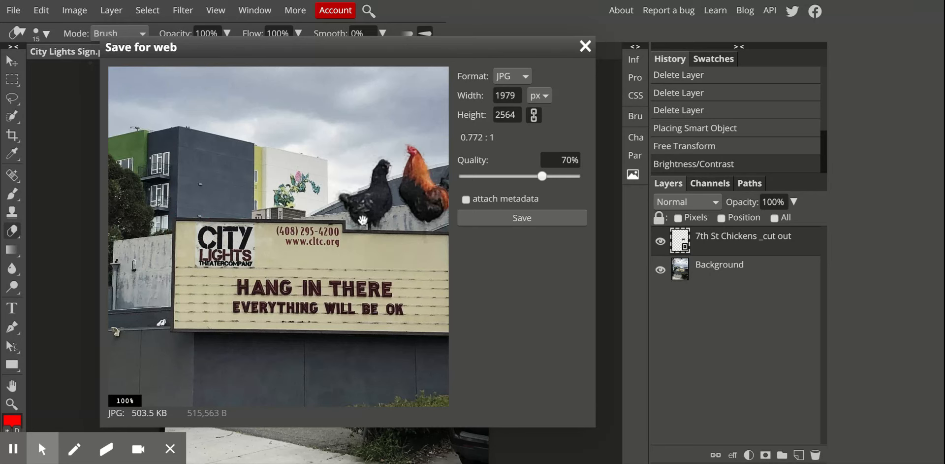
drag(540, 178, 519, 177)
click(521, 225)
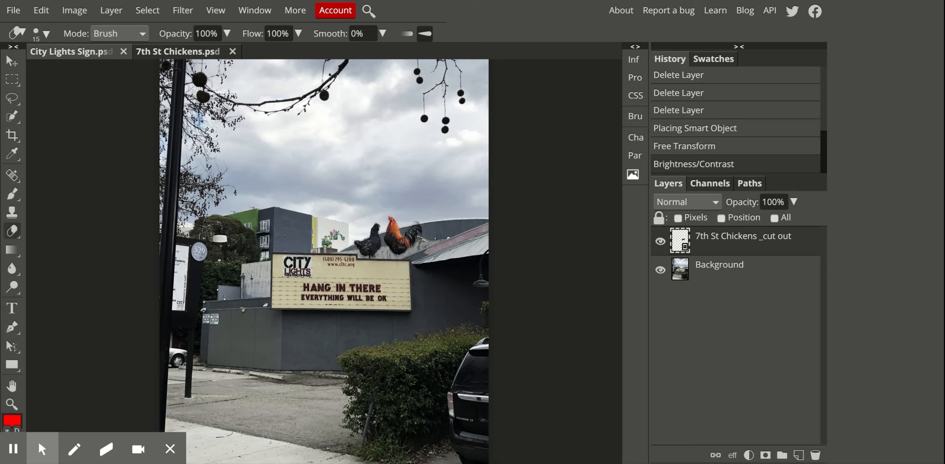
- Review the account types and premium pricing in the account information, and close it again
mouse_move(86, 448)
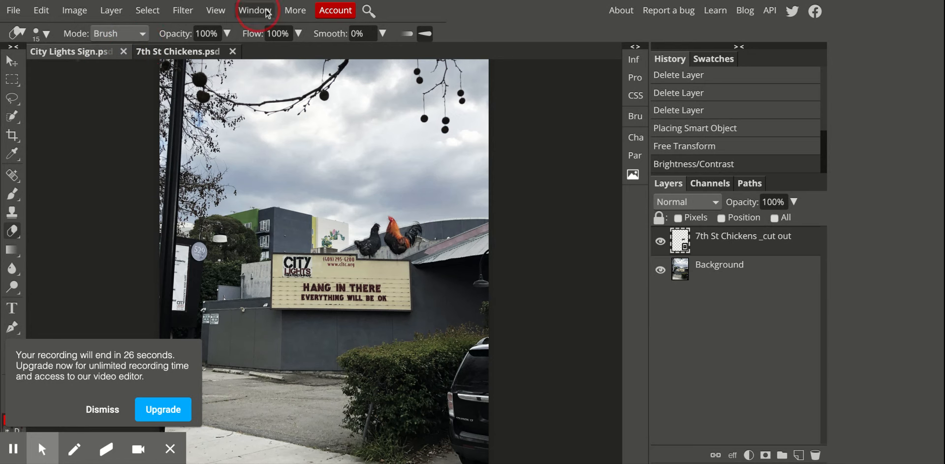
click(333, 12)
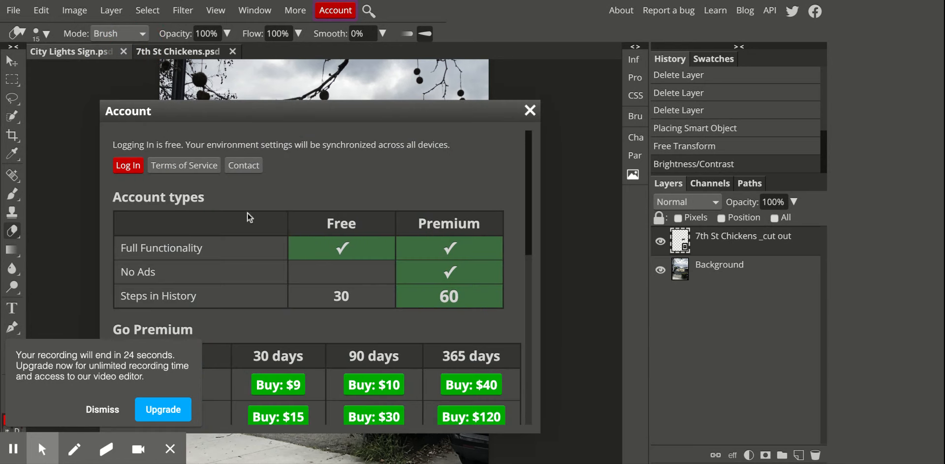
drag(261, 116, 303, 73)
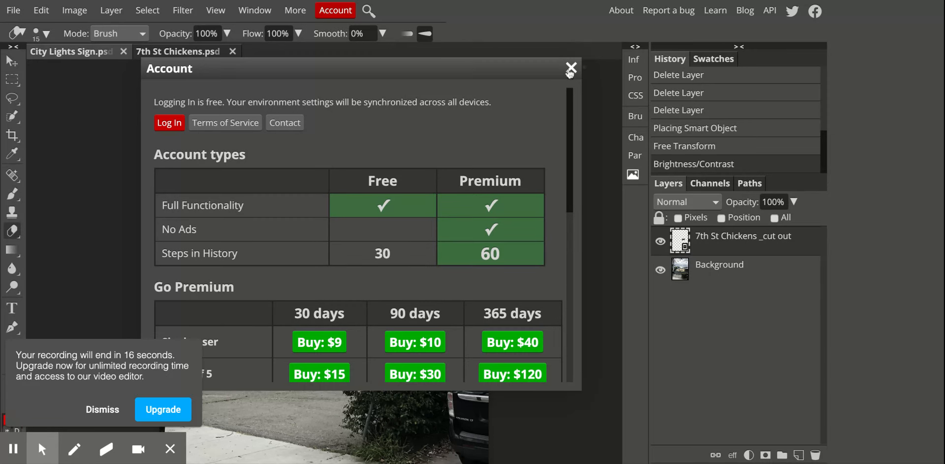
scroll(487, 178, down, 2)
scroll(488, 178, up, 1)
scroll(487, 178, up, 1)
click(571, 68)
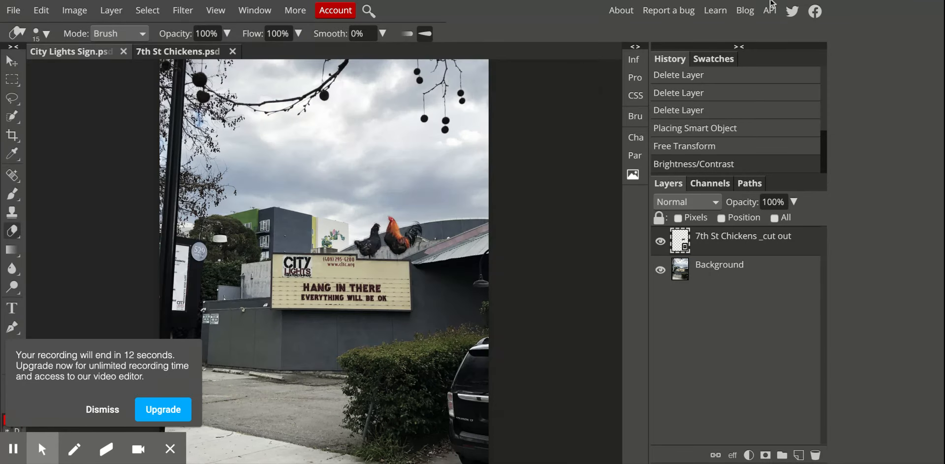